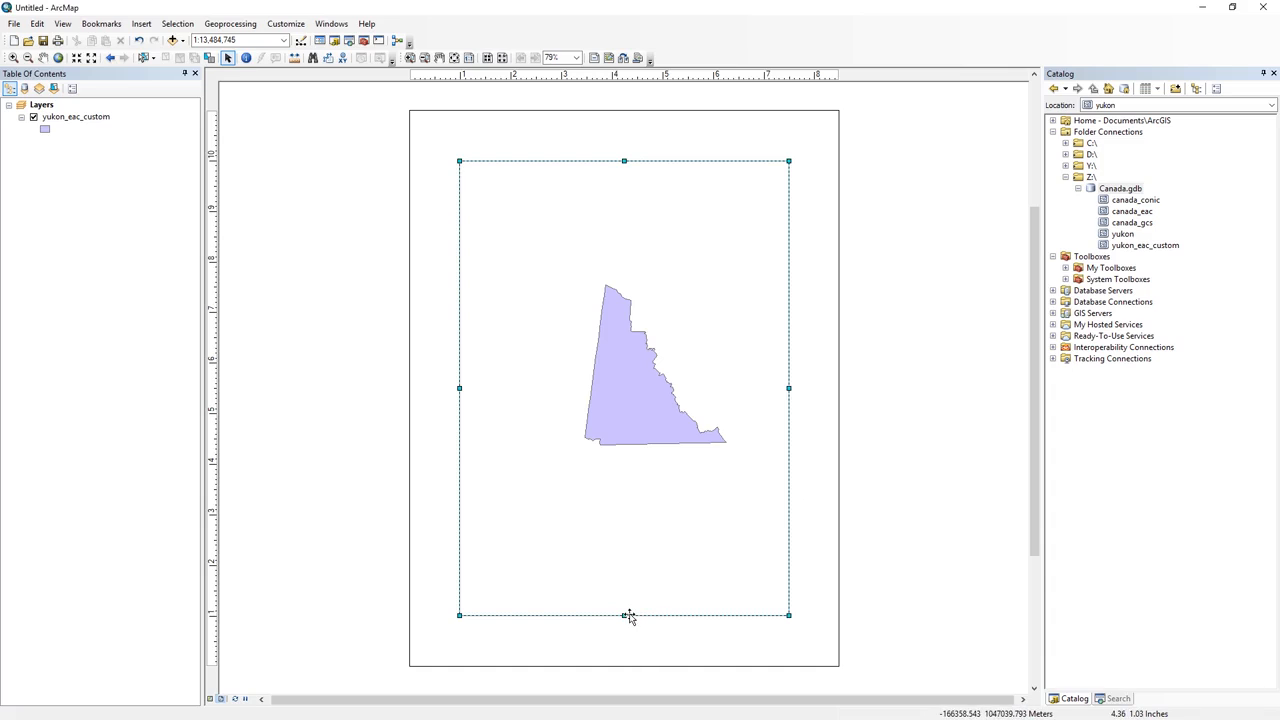
# Shorten the Yukon data frame from its lower edge to about 3.5 inches tall and show its layer at full extent.
pyautogui.click(629, 614)
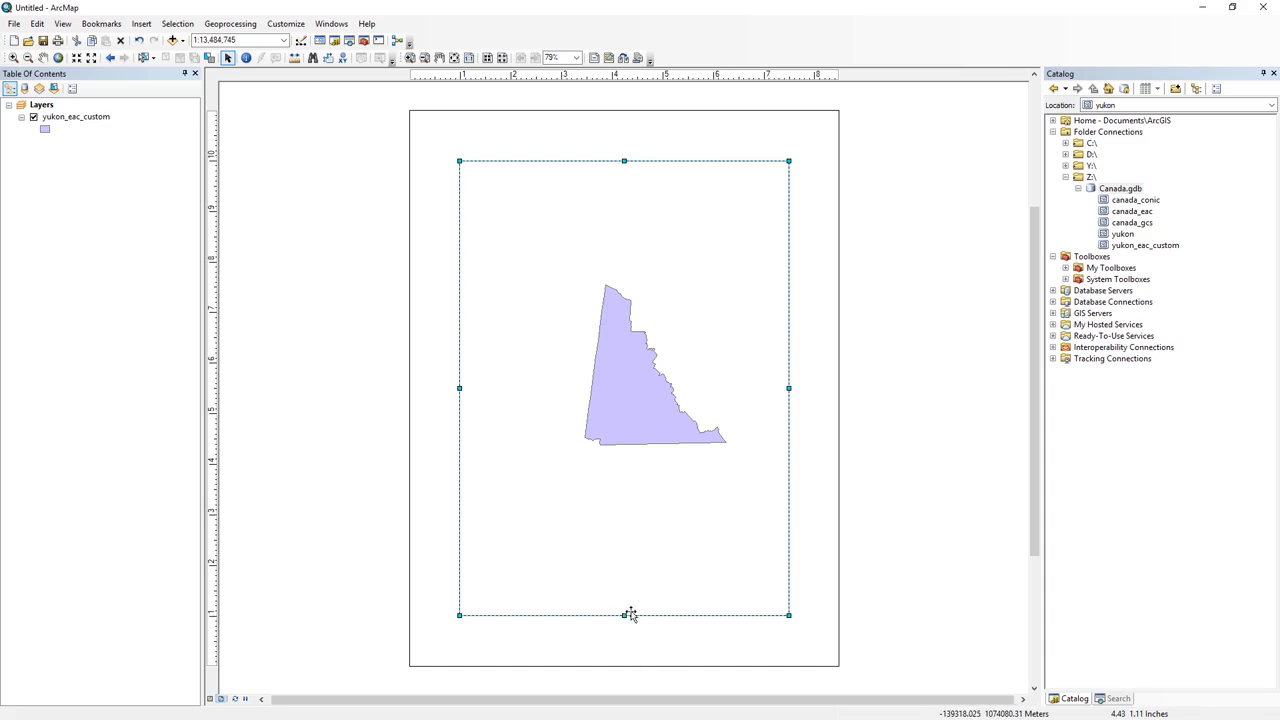
pyautogui.moveTo(624, 612); pyautogui.dragTo(645, 339)
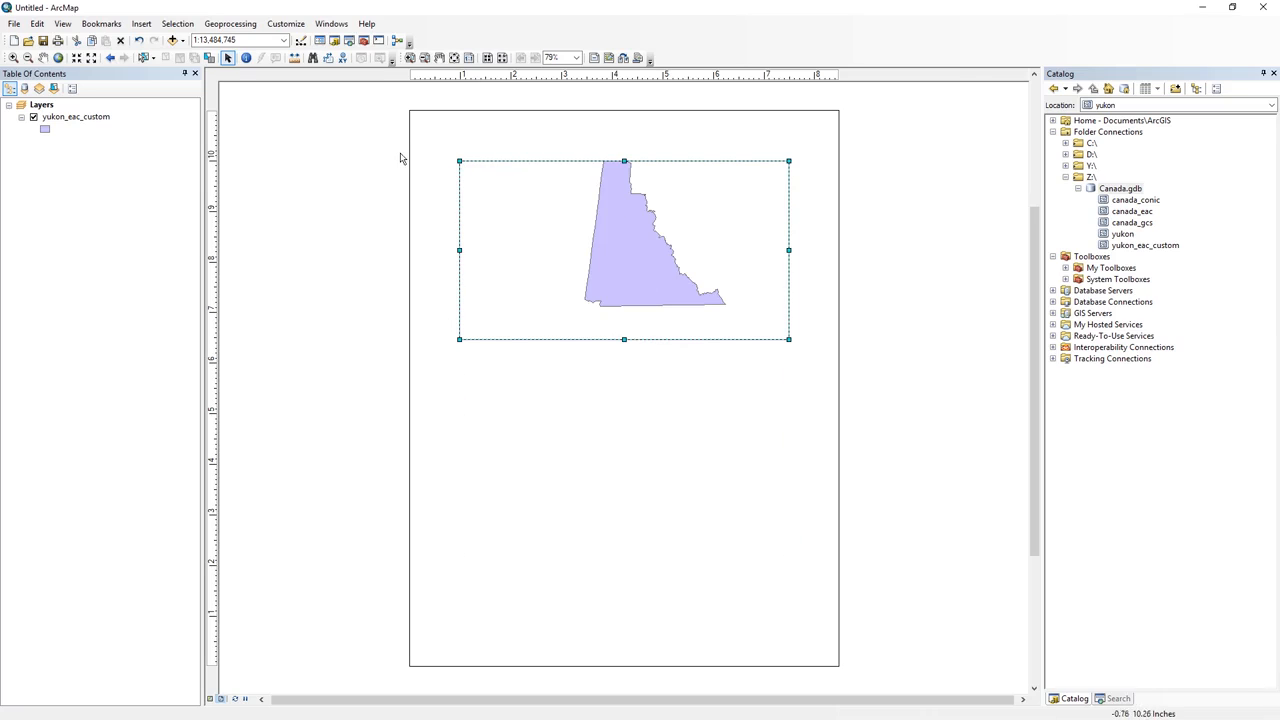
pyautogui.click(58, 58)
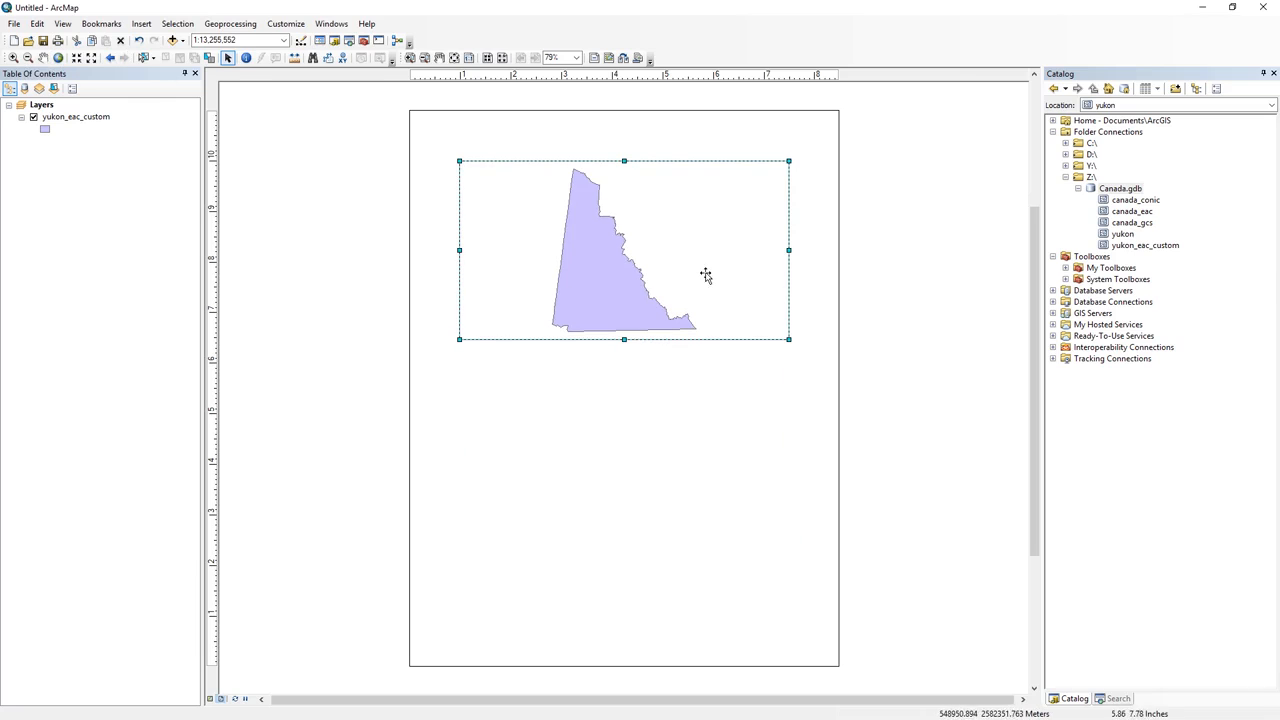
pyautogui.click(234, 203)
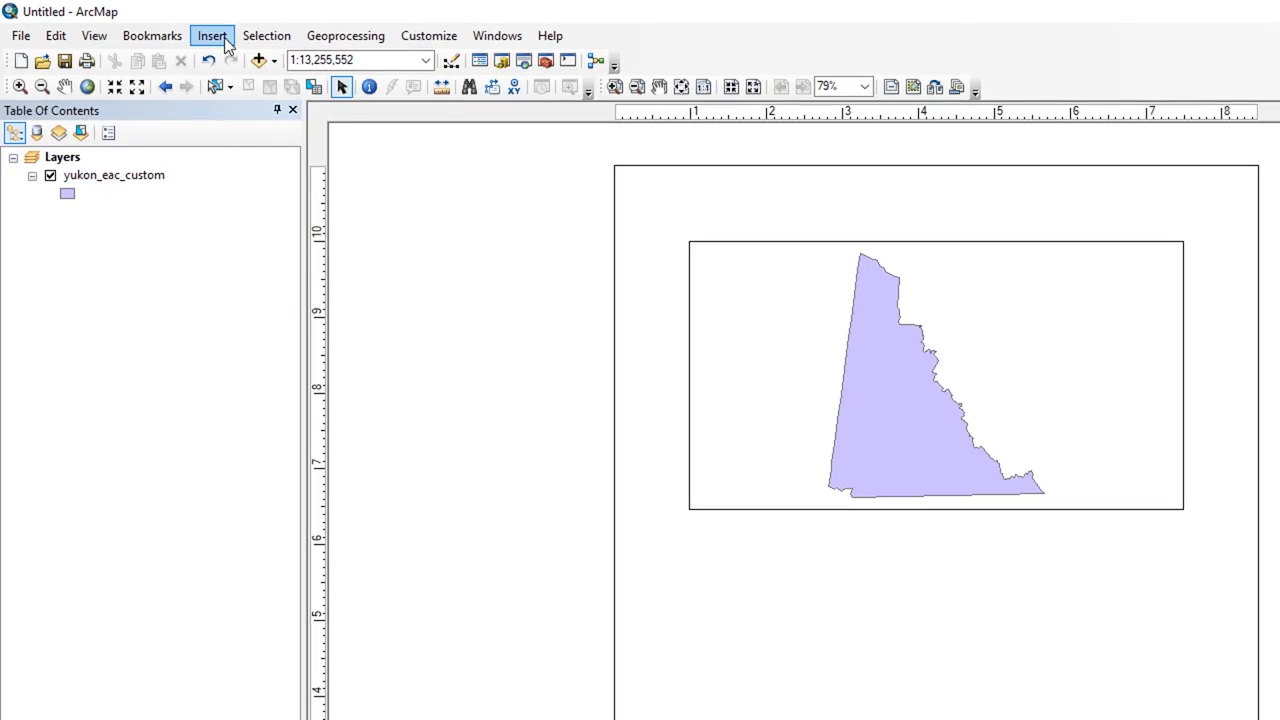
# Insert a second data frame below the Yukon frame, aligned to its side edges and about 6.5 by 5 inches.
pyautogui.click(210, 36)
pyautogui.click(218, 58)
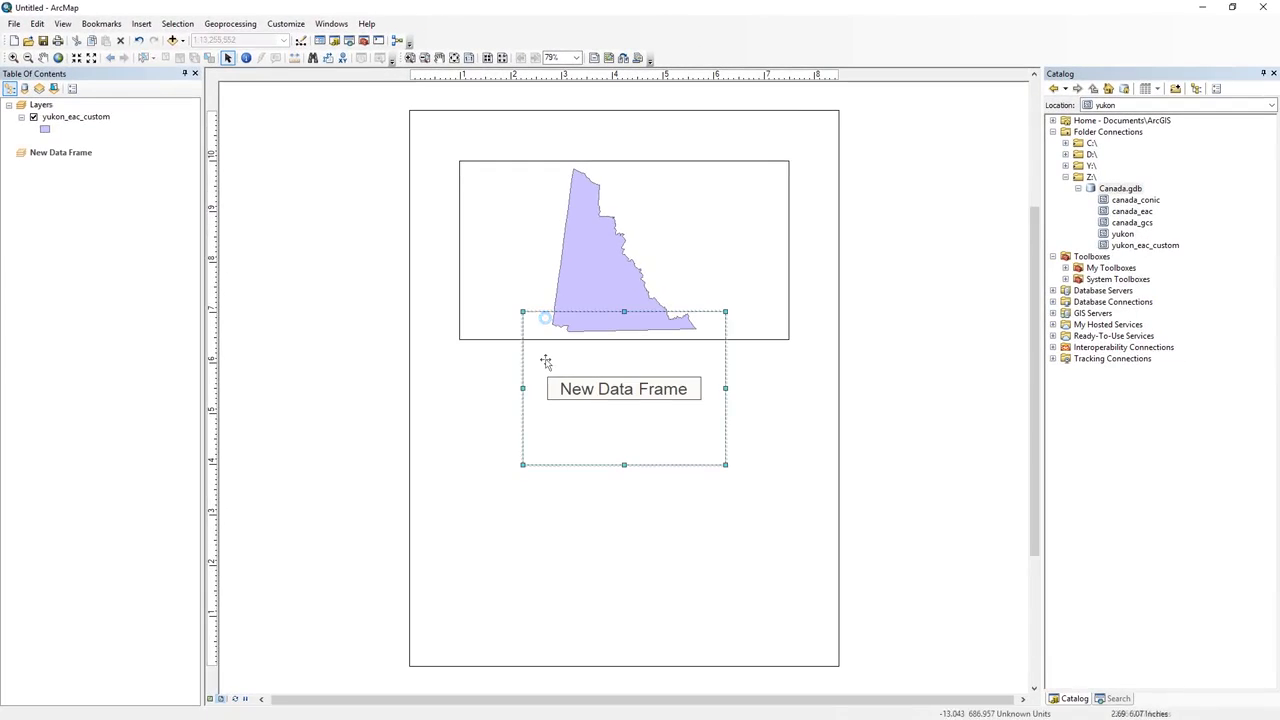
pyautogui.moveTo(545, 361); pyautogui.dragTo(487, 413)
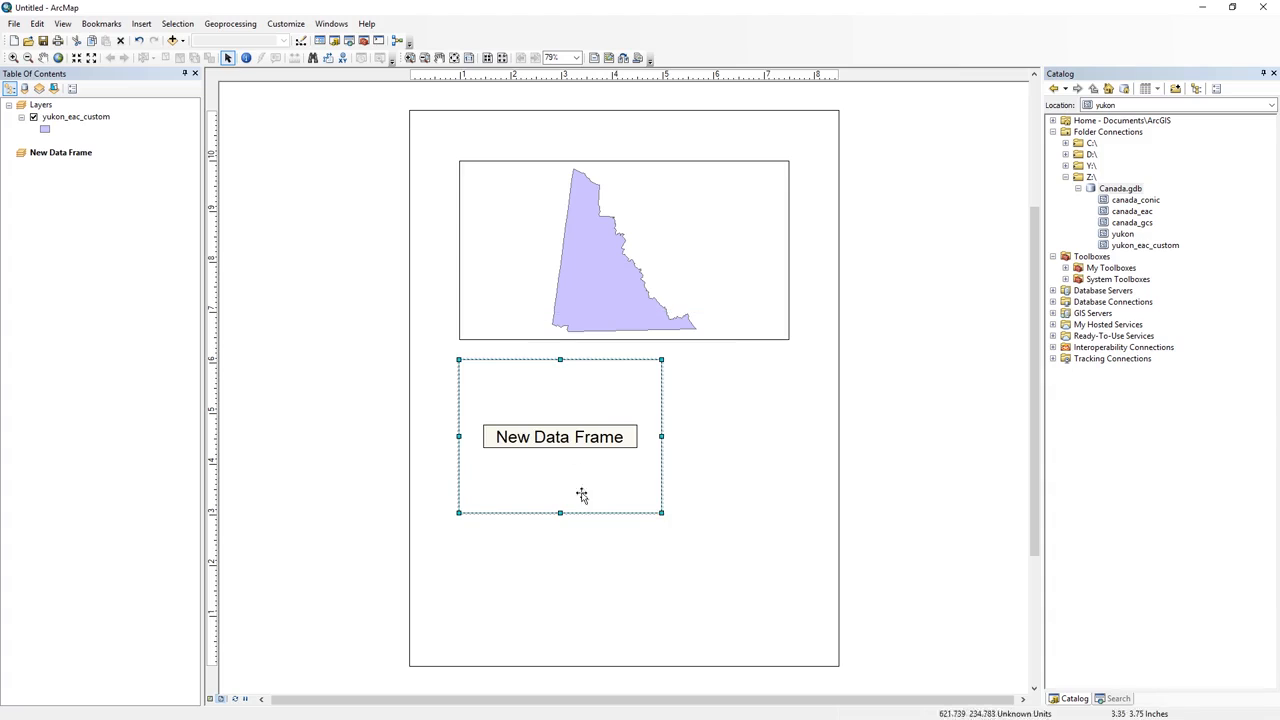
pyautogui.moveTo(664, 514); pyautogui.dragTo(790, 616)
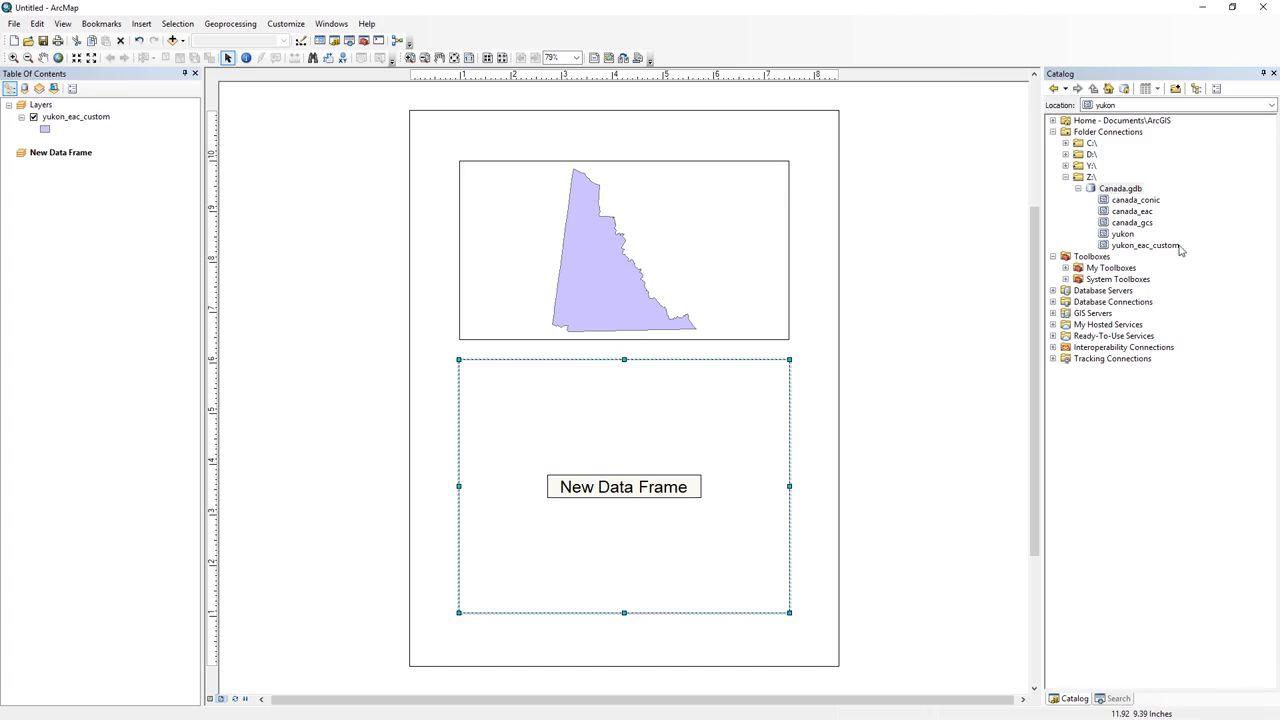
# Add the canada_eac feature class to the new data frame, and copy the yukon_eac_custom layer into it.
pyautogui.click(1144, 213)
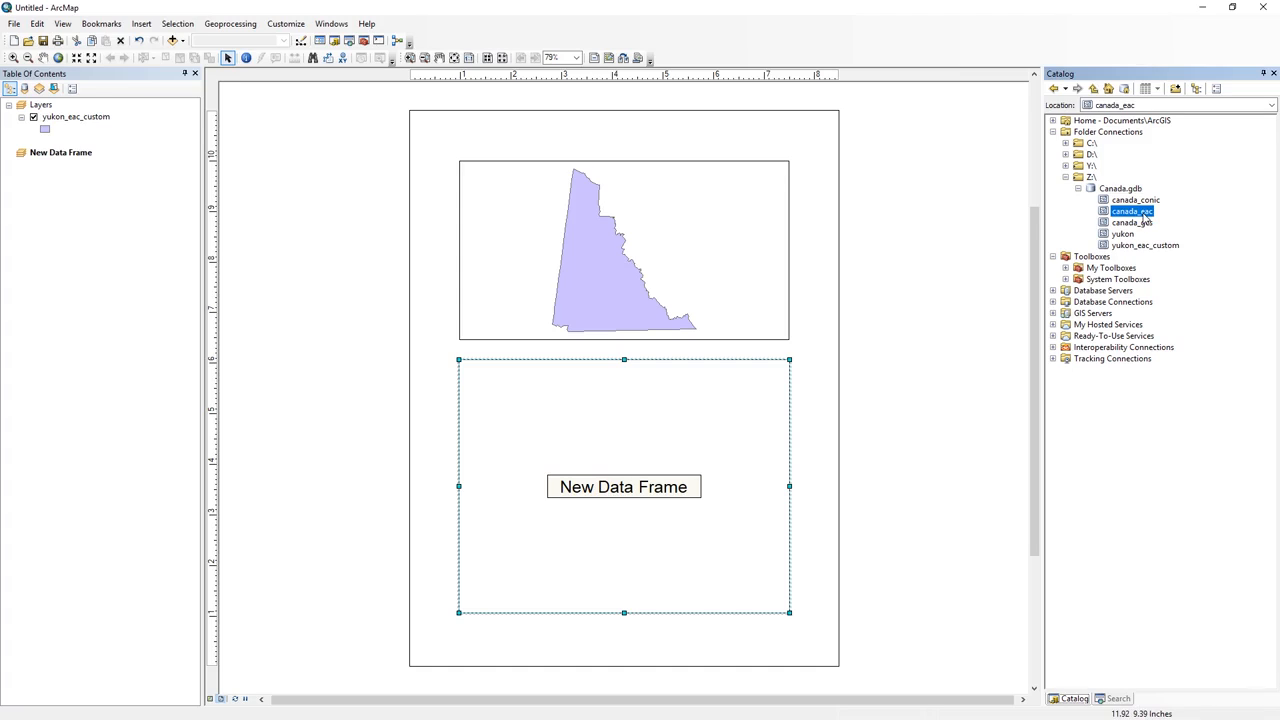
pyautogui.moveTo(1142, 214); pyautogui.dragTo(678, 482)
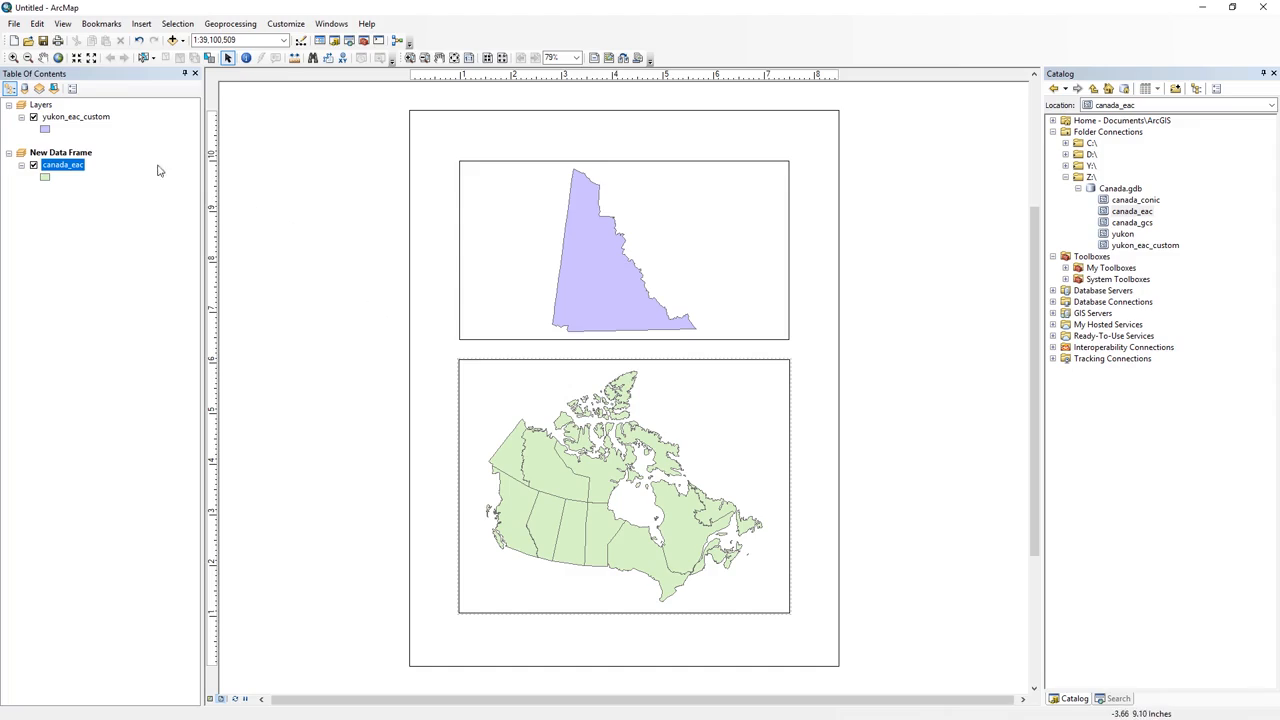
pyautogui.click(110, 137)
pyautogui.rightClick(112, 138)
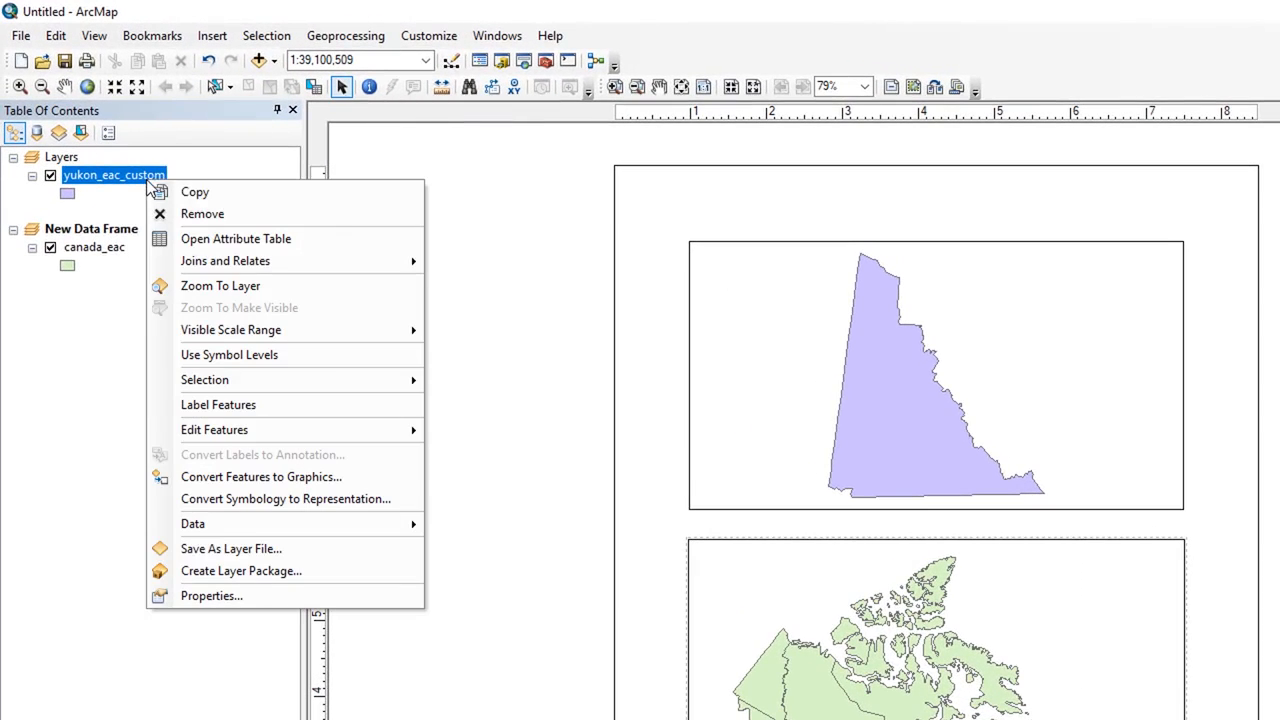
pyautogui.click(184, 197)
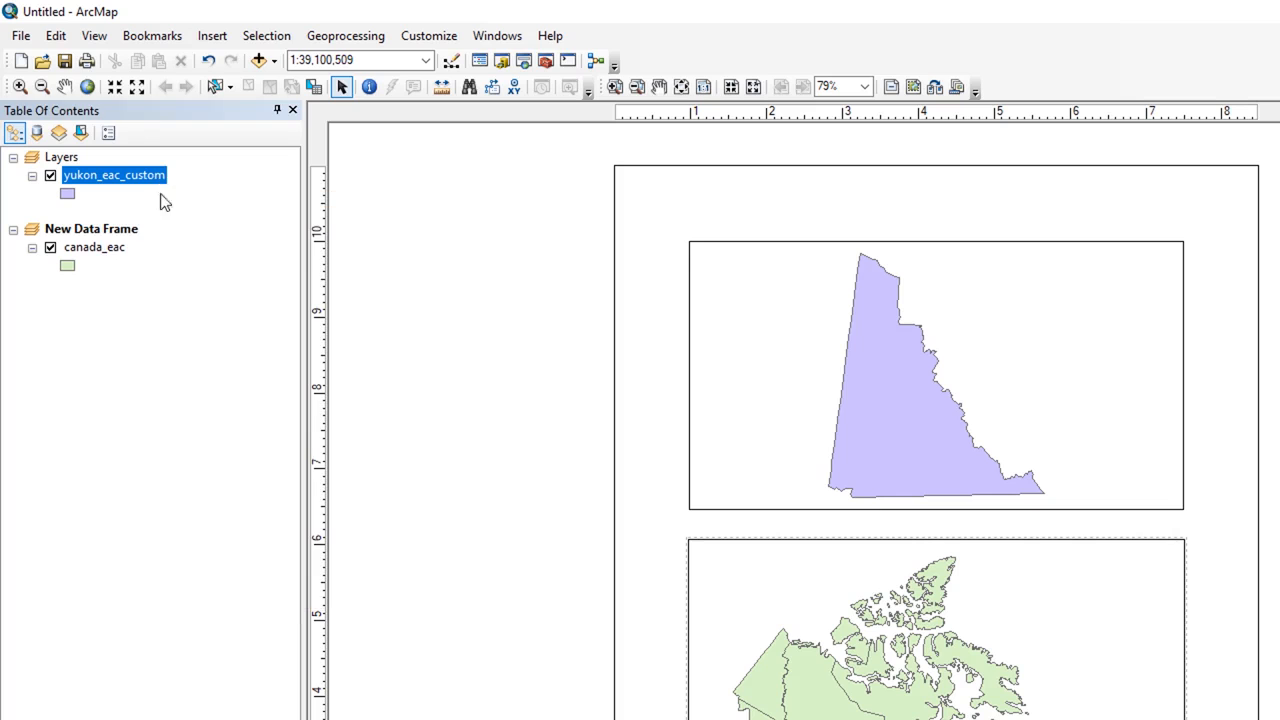
pyautogui.click(97, 233)
pyautogui.rightClick(97, 233)
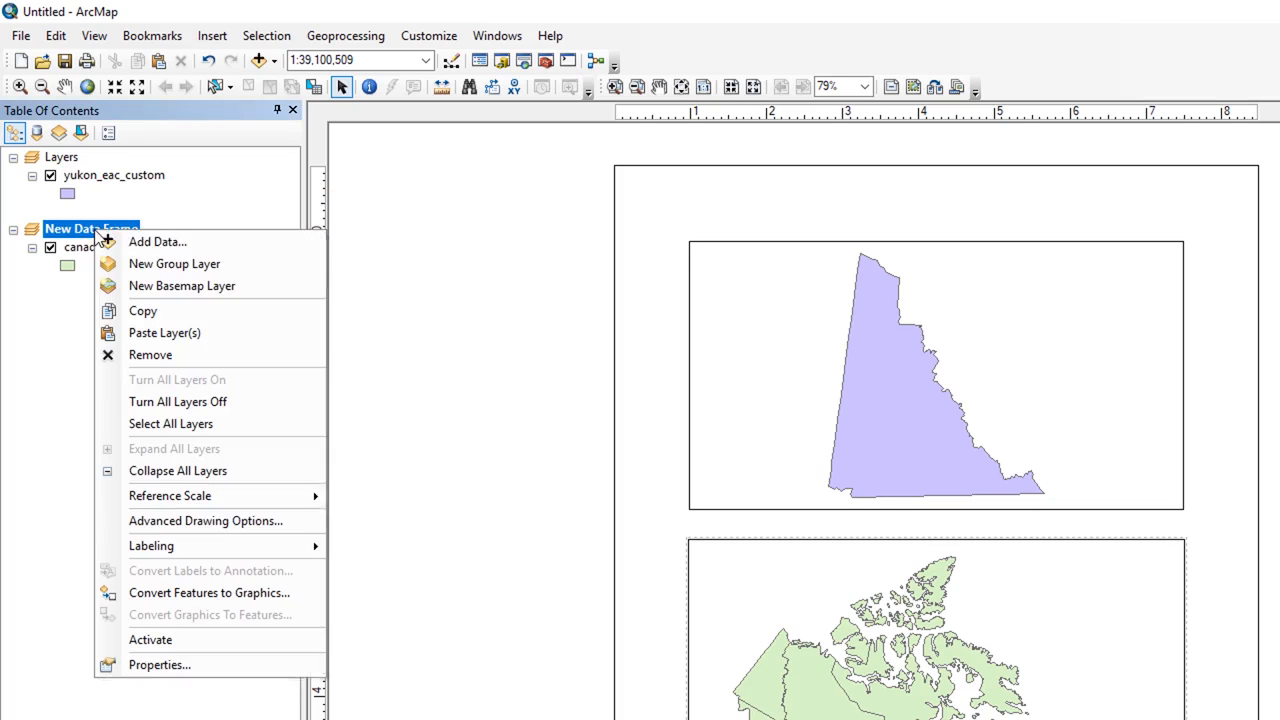
pyautogui.click(165, 333)
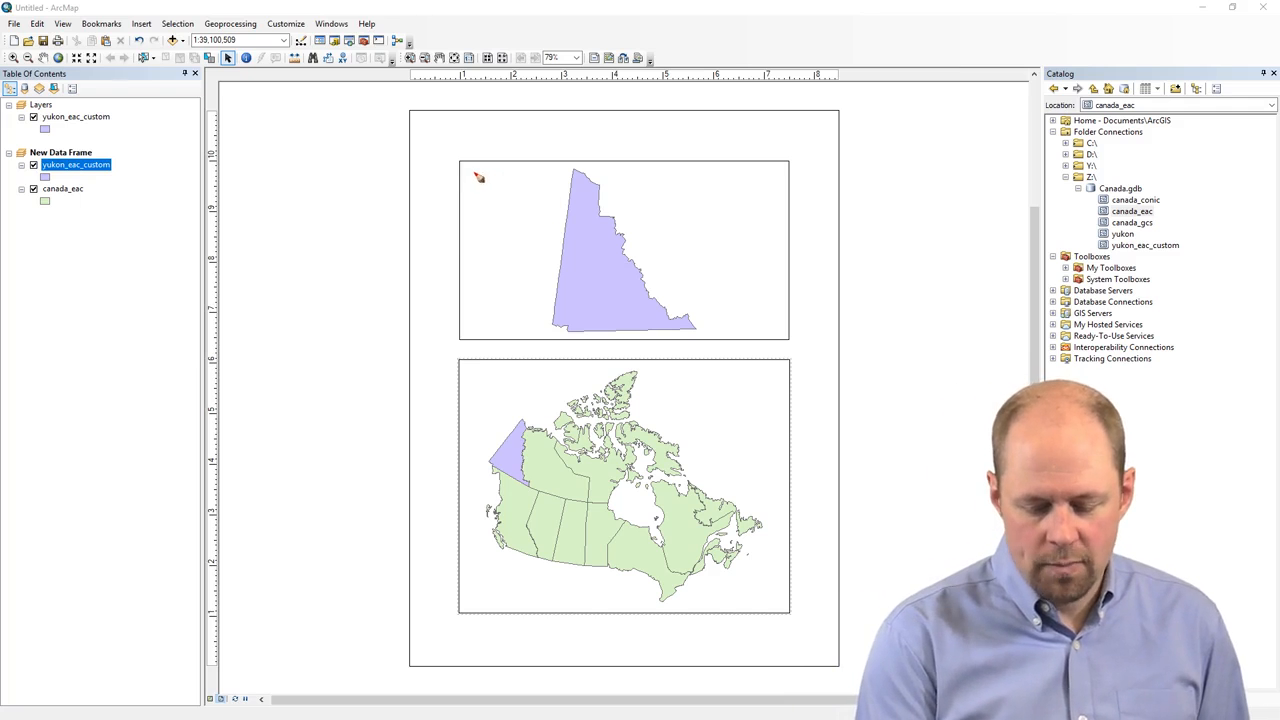
pyautogui.moveTo(460, 164)
pyautogui.mouseDown()
pyautogui.moveTo(478, 352)
pyautogui.moveTo(766, 340)
pyautogui.moveTo(794, 163)
pyautogui.moveTo(455, 172)
pyautogui.moveTo(465, 165)
pyautogui.mouseUp()
pyautogui.moveTo(462, 449)
pyautogui.mouseDown()
pyautogui.moveTo(500, 401)
pyautogui.moveTo(573, 463)
pyautogui.moveTo(482, 470)
pyautogui.moveTo(452, 438)
pyautogui.mouseUp()
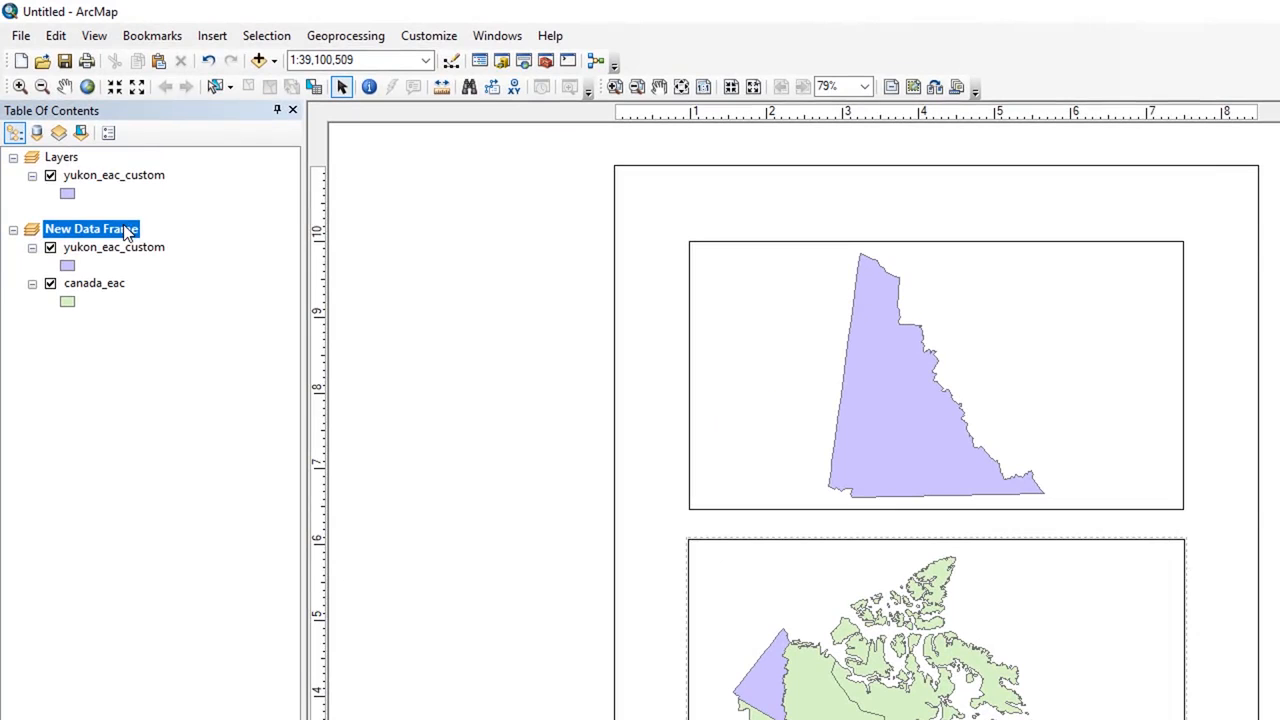
# Add an extent indicator for the Layers data frame to the New Data Frame showing Canada.
pyautogui.rightClick(127, 232)
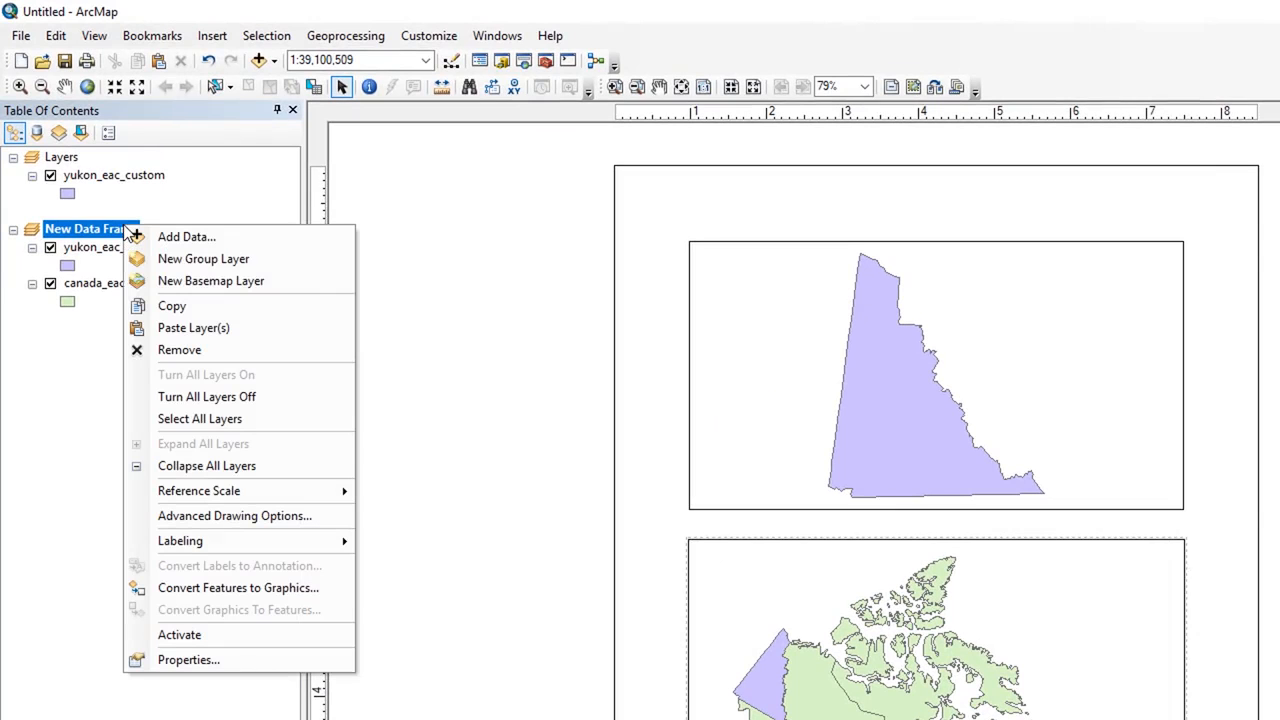
pyautogui.click(190, 660)
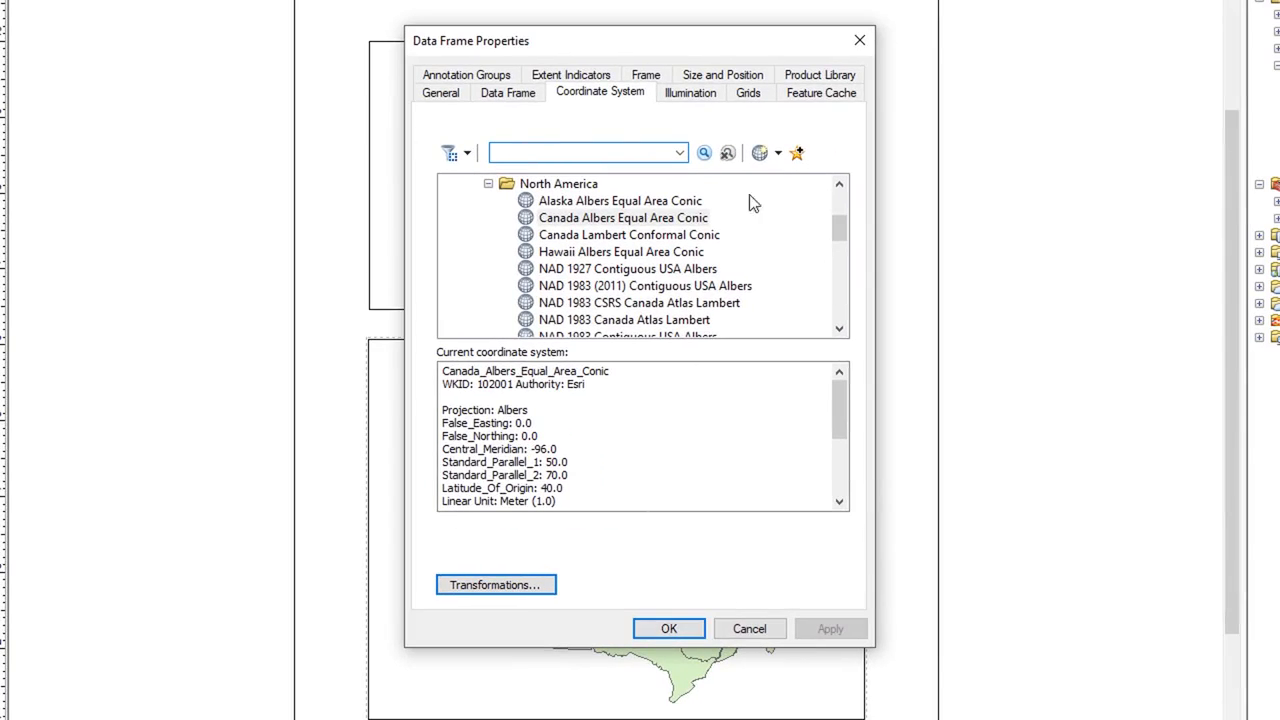
pyautogui.click(598, 78)
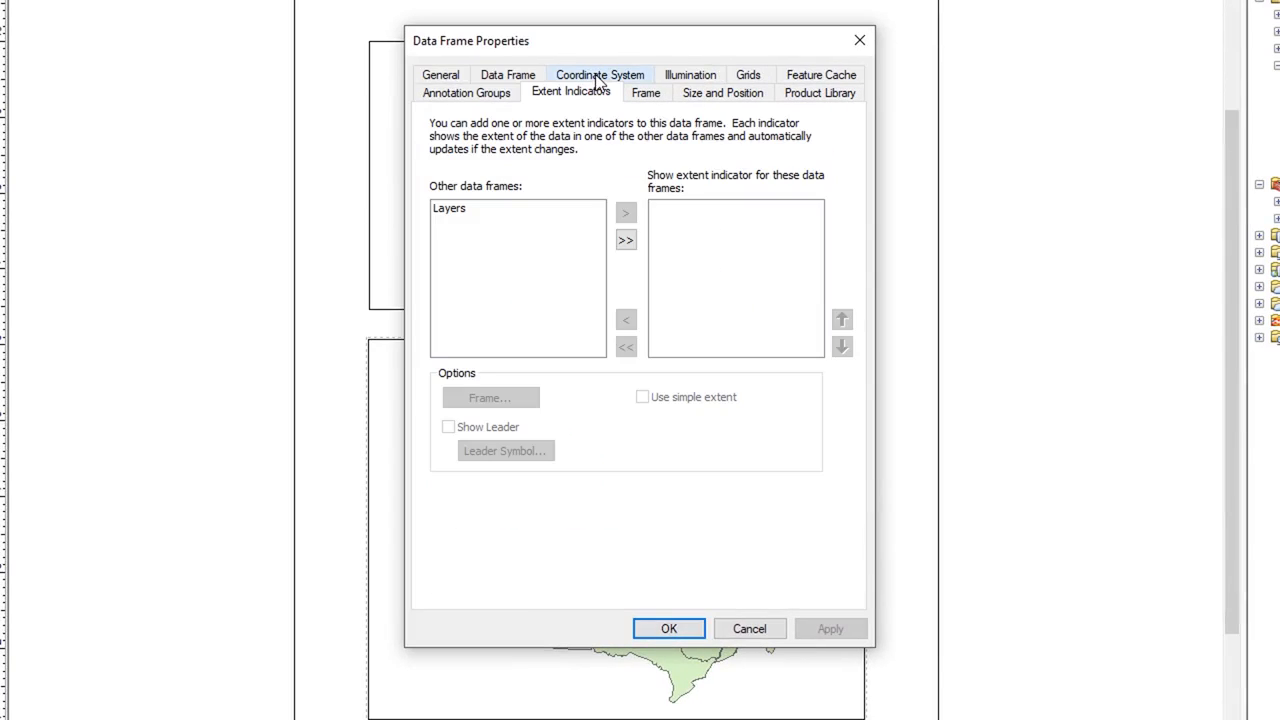
pyautogui.click(460, 213)
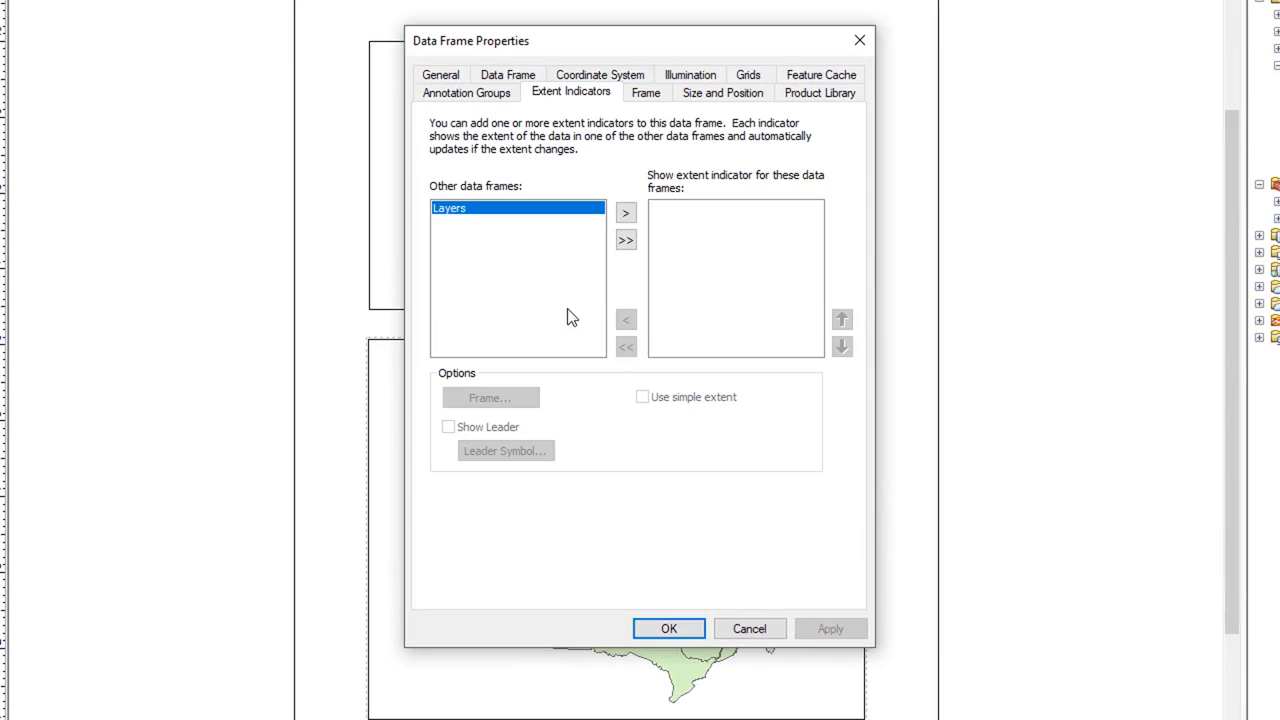
pyautogui.click(626, 213)
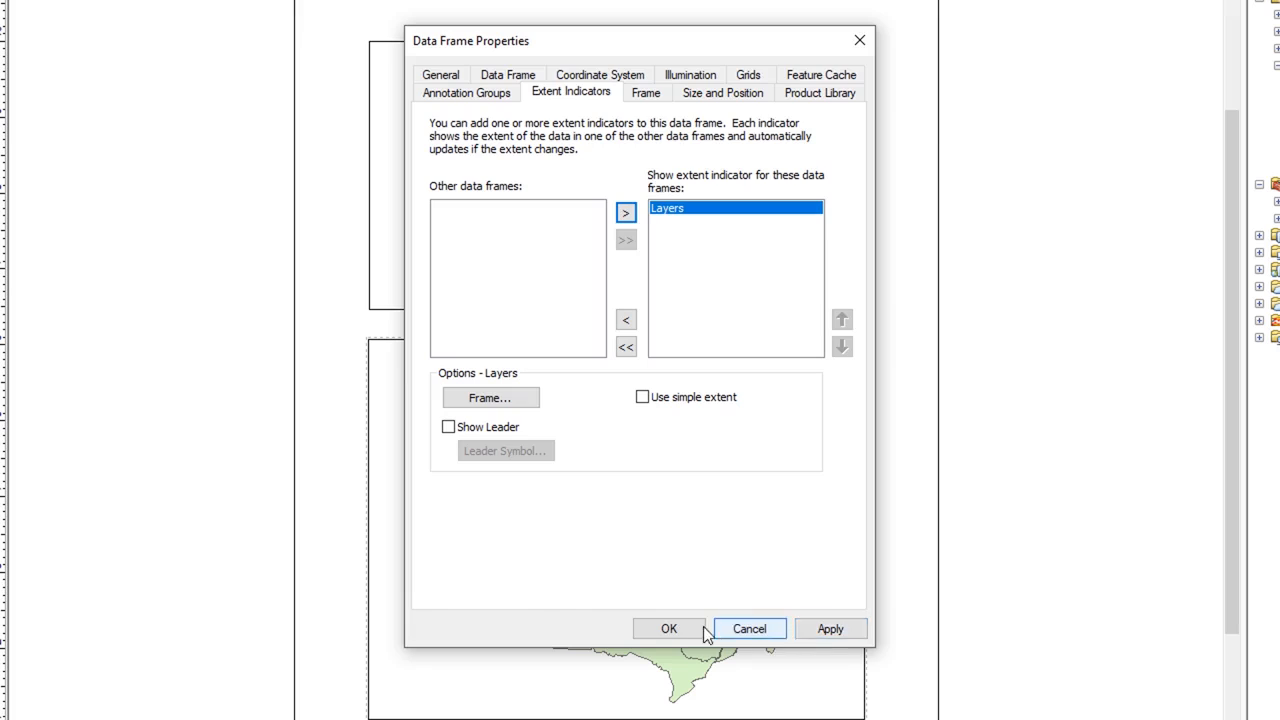
pyautogui.click(672, 628)
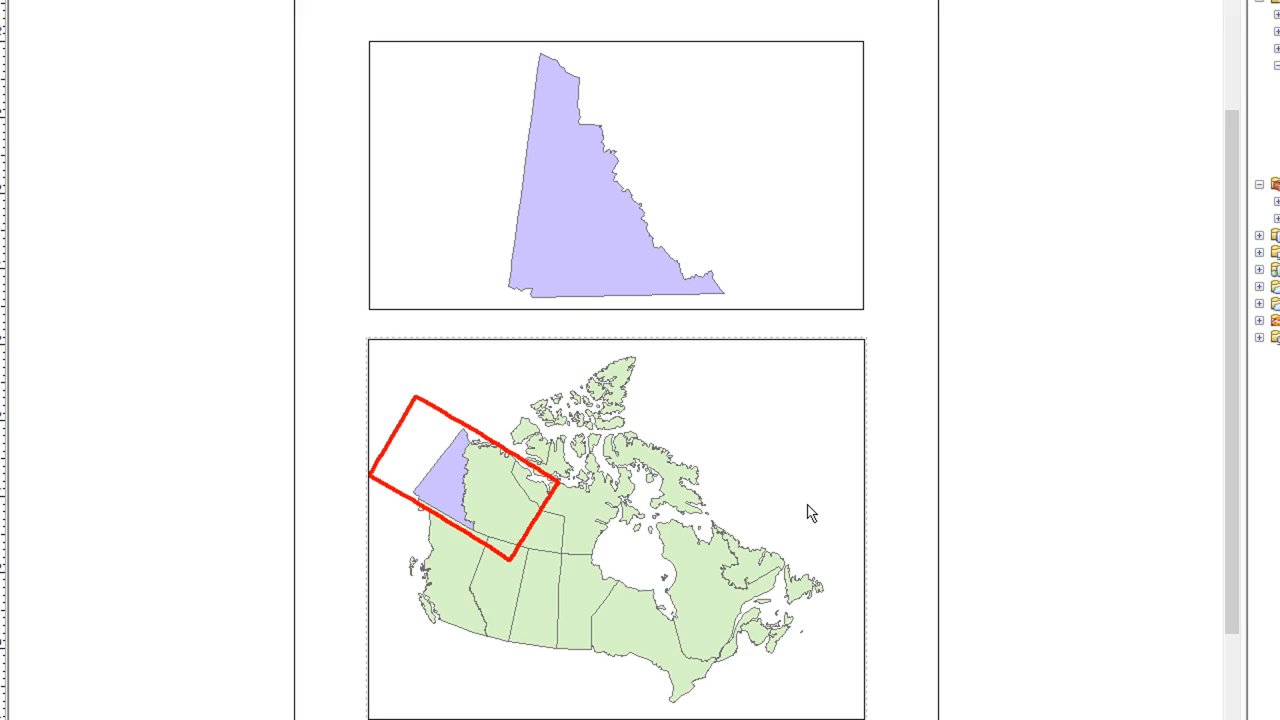
# Narrow the Yukon data frame by moving its right edge inward, and zoom in on the southeastern part of Yukon.
pyautogui.click(794, 113)
pyautogui.moveTo(863, 175); pyautogui.dragTo(710, 175)
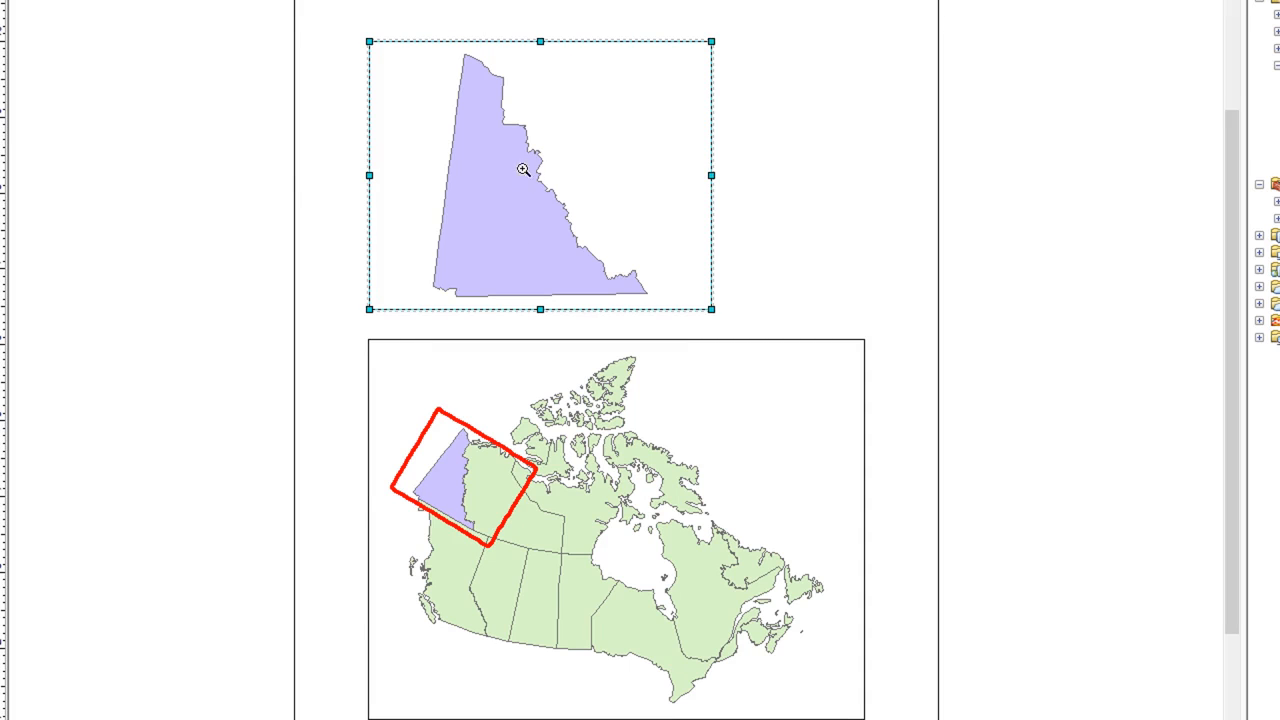
pyautogui.moveTo(520, 151); pyautogui.dragTo(673, 301)
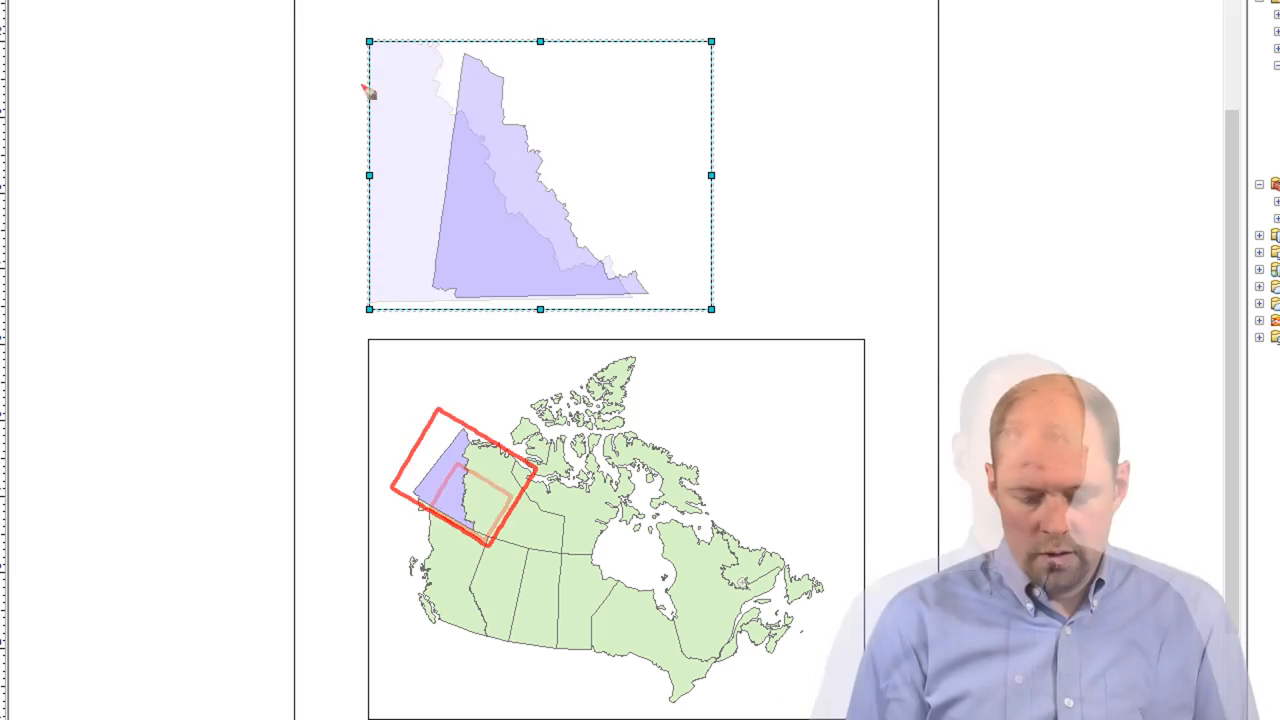
pyautogui.moveTo(447, 399)
pyautogui.mouseDown()
pyautogui.moveTo(372, 487)
pyautogui.moveTo(540, 492)
pyautogui.moveTo(445, 407)
pyautogui.moveTo(460, 400)
pyautogui.mouseUp()
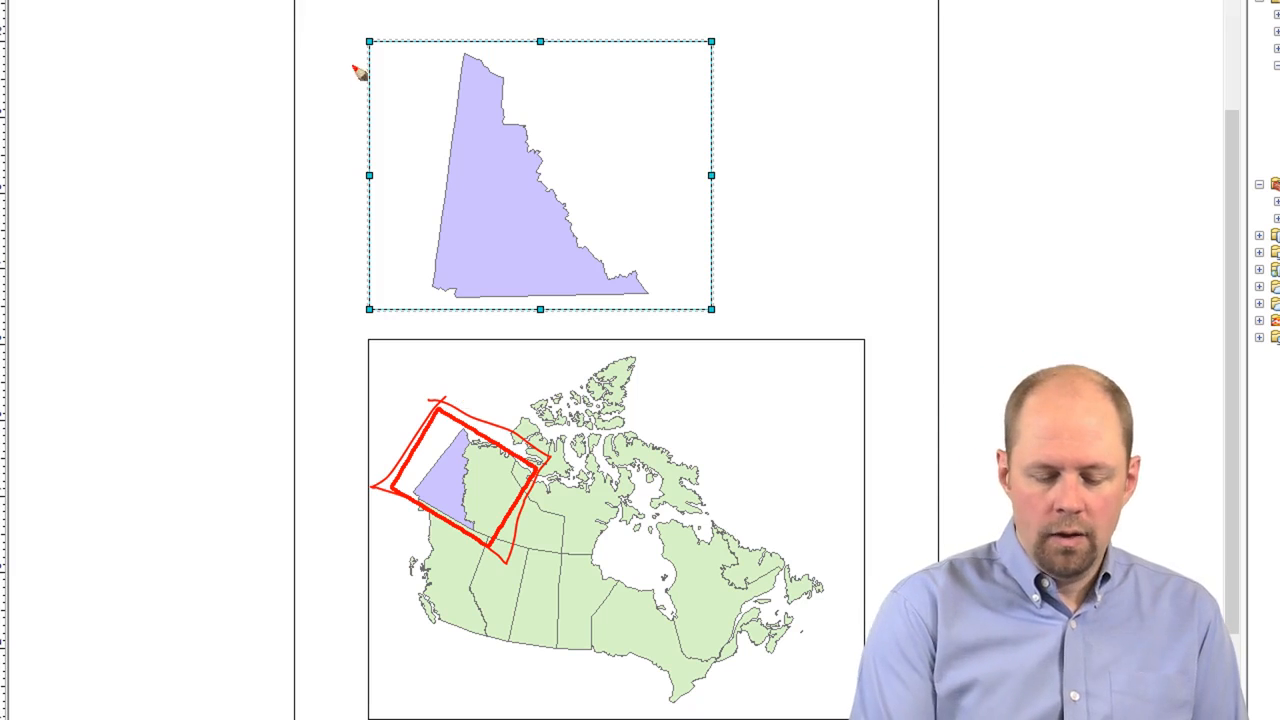
pyautogui.moveTo(372, 50)
pyautogui.mouseDown()
pyautogui.moveTo(380, 249)
pyautogui.moveTo(663, 314)
pyautogui.moveTo(731, 110)
pyautogui.mouseUp()
pyautogui.moveTo(737, 48); pyautogui.dragTo(352, 63)
pyautogui.moveTo(517, 11); pyautogui.dragTo(531, 366)
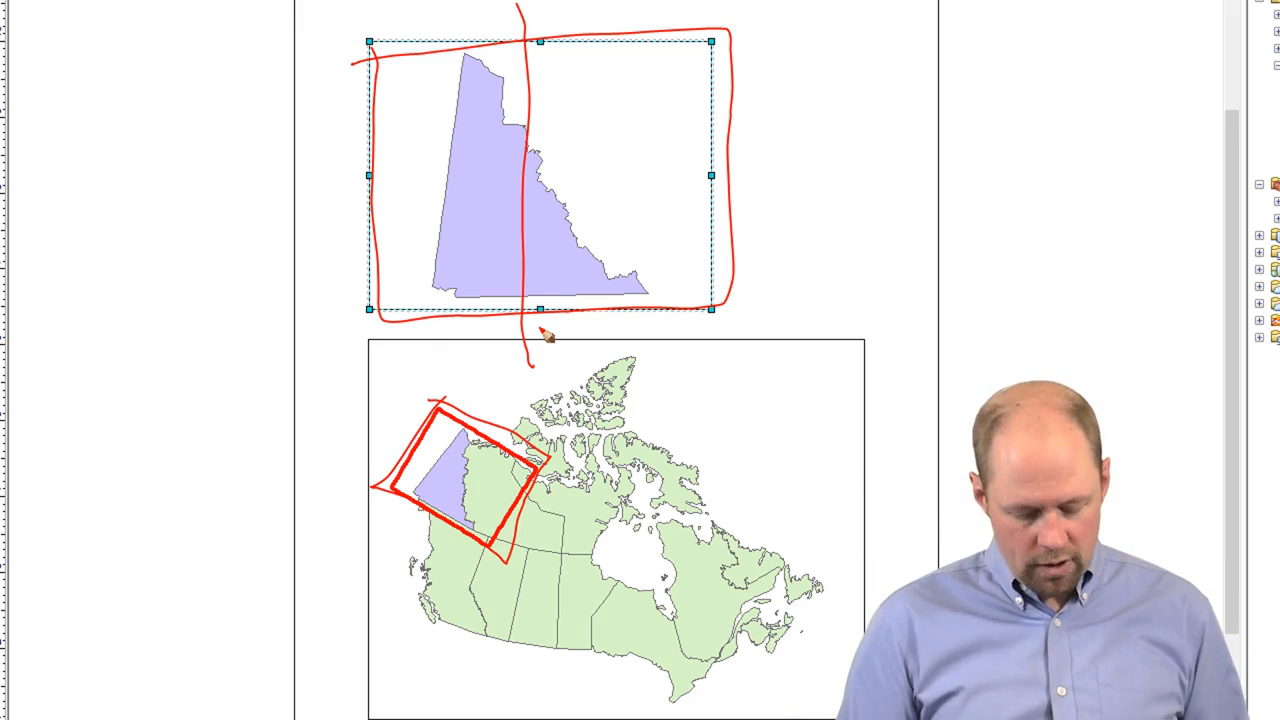
pyautogui.press('Escape')
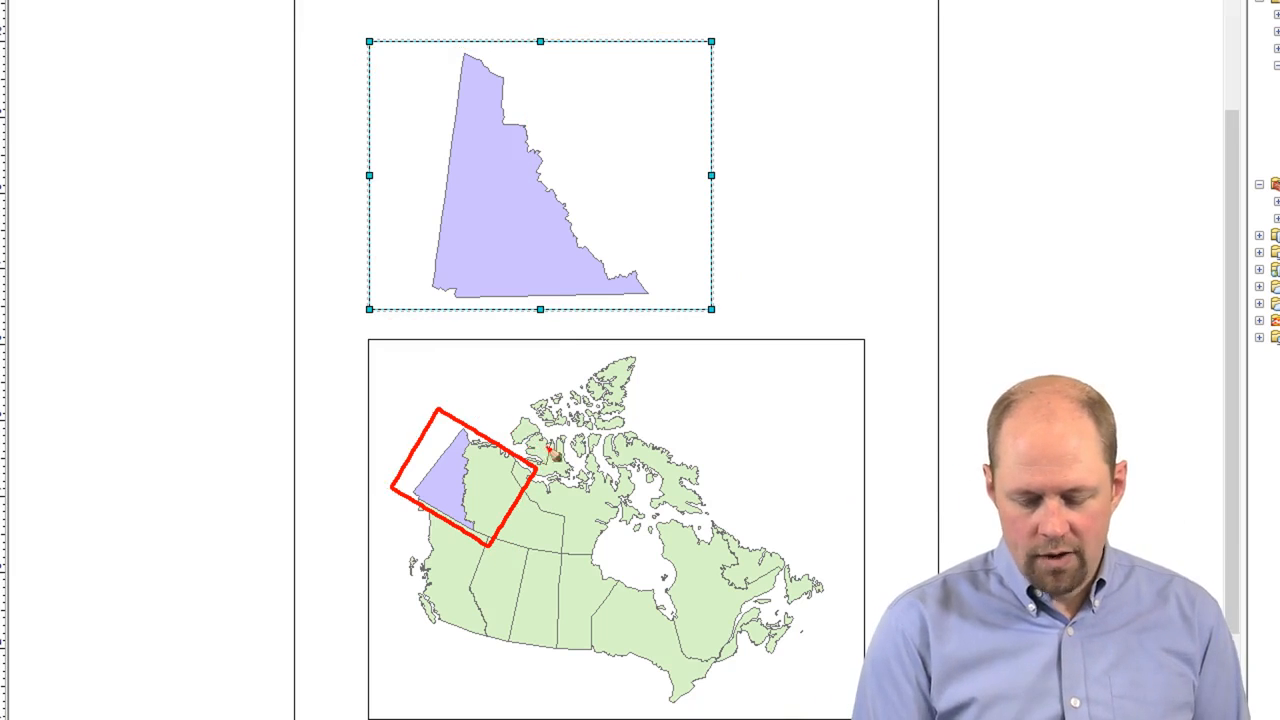
pyautogui.moveTo(455, 412)
pyautogui.mouseDown()
pyautogui.moveTo(400, 495)
pyautogui.moveTo(488, 545)
pyautogui.moveTo(528, 458)
pyautogui.moveTo(497, 440)
pyautogui.mouseUp()
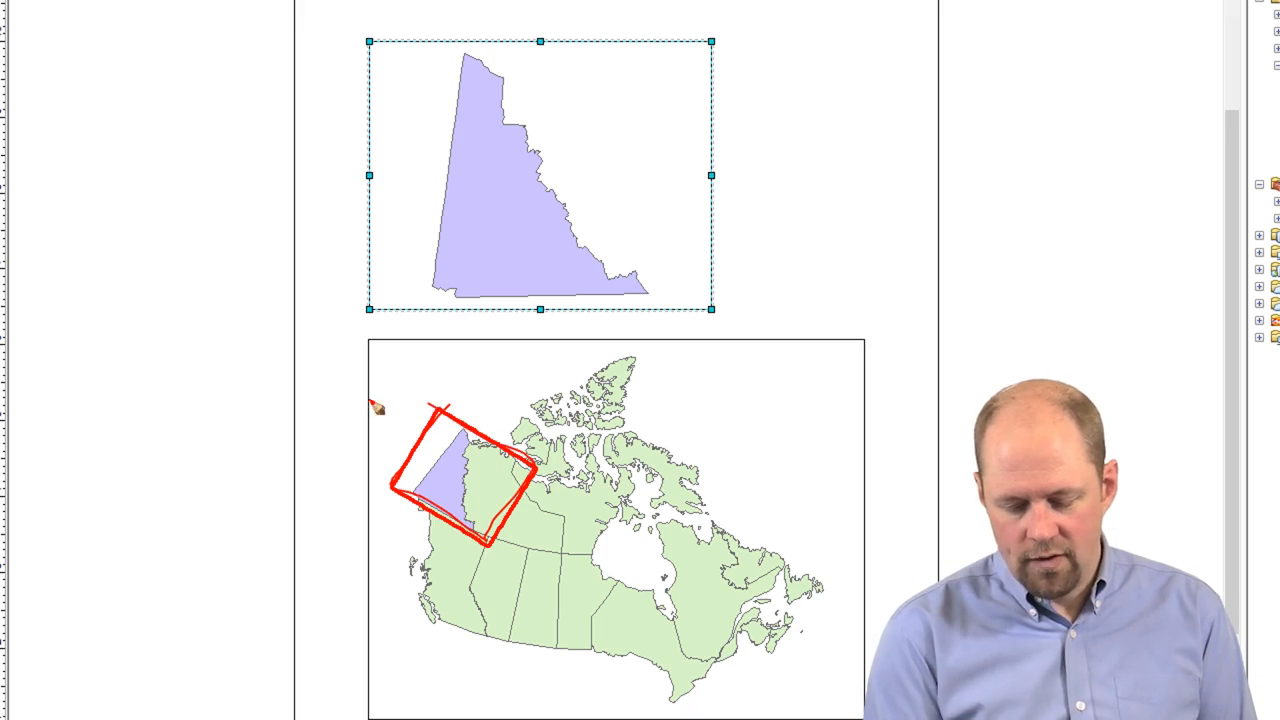
pyautogui.moveTo(371, 404)
pyautogui.mouseDown()
pyautogui.moveTo(500, 500)
pyautogui.moveTo(823, 451)
pyautogui.moveTo(855, 430)
pyautogui.mouseUp()
pyautogui.moveTo(356, 550)
pyautogui.mouseDown()
pyautogui.moveTo(420, 600)
pyautogui.moveTo(878, 553)
pyautogui.mouseUp()
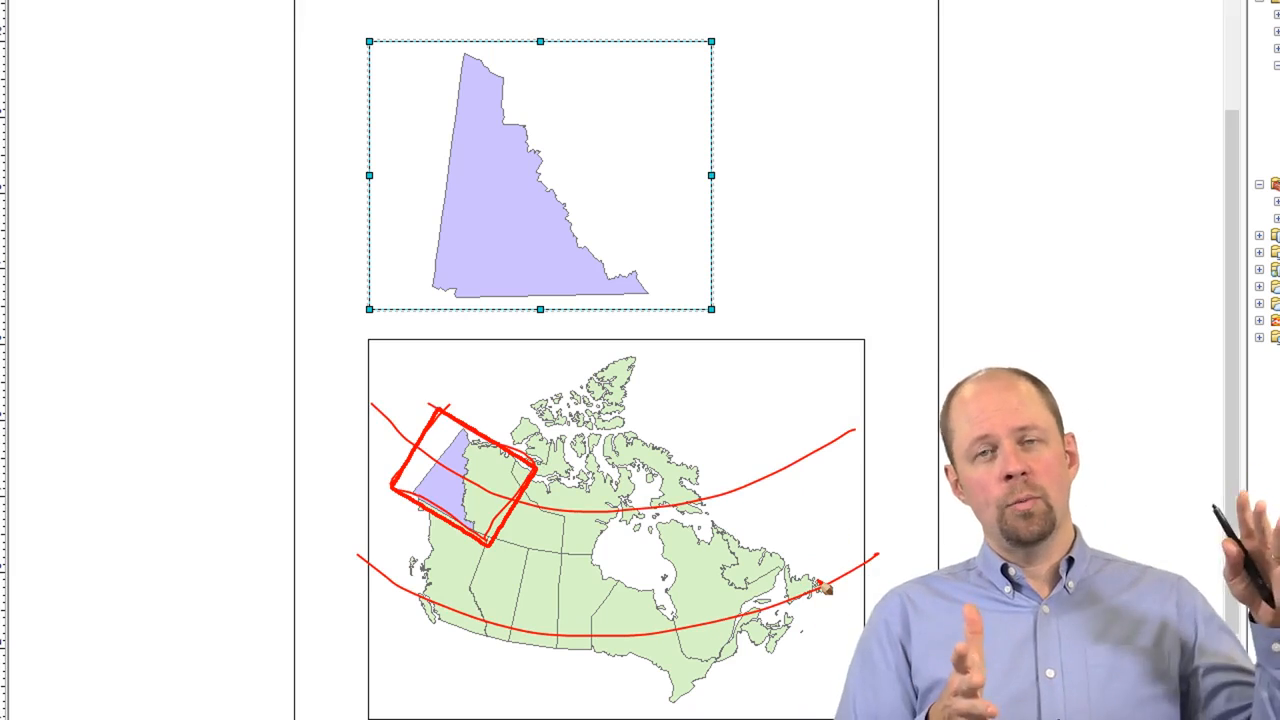